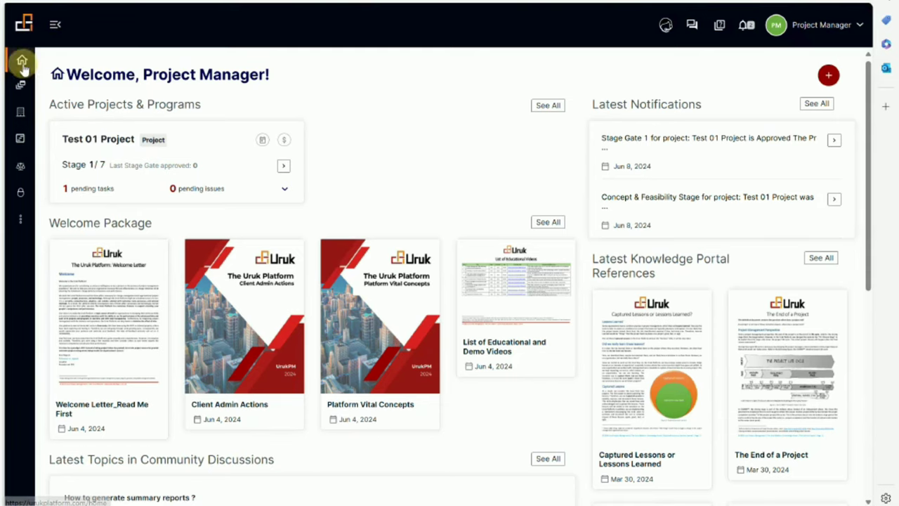
# Step: Open Project/Program Success under Supporting Tools > Governance and collapse the sidebar to widen the page
pyautogui.moveTo(23, 67)
pyautogui.click(88, 172)
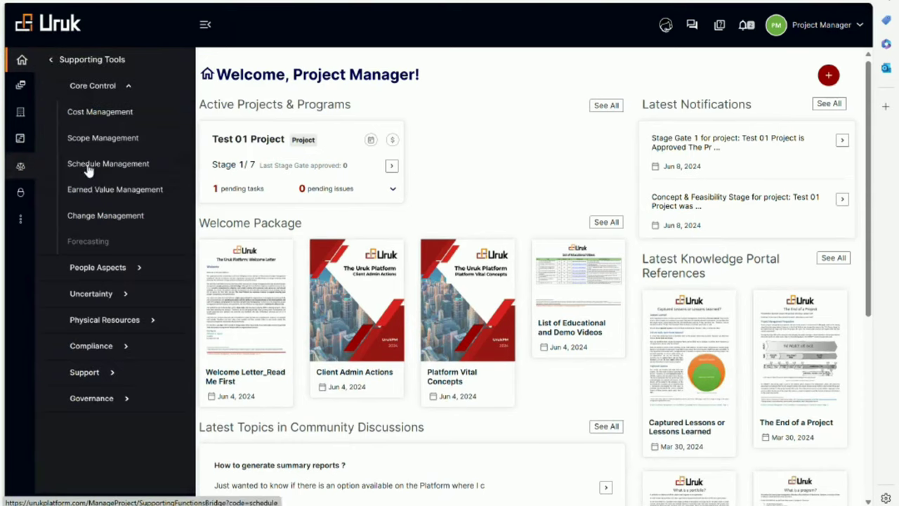
pyautogui.click(89, 397)
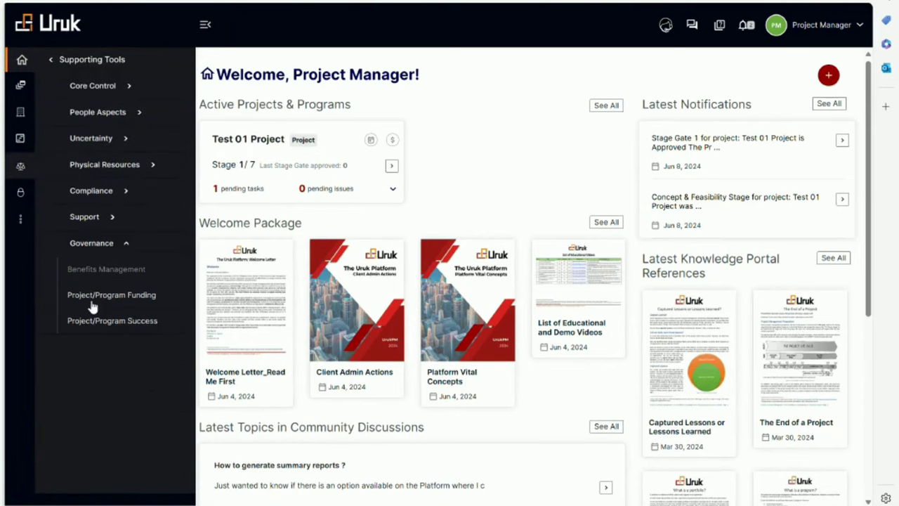
pyautogui.click(143, 326)
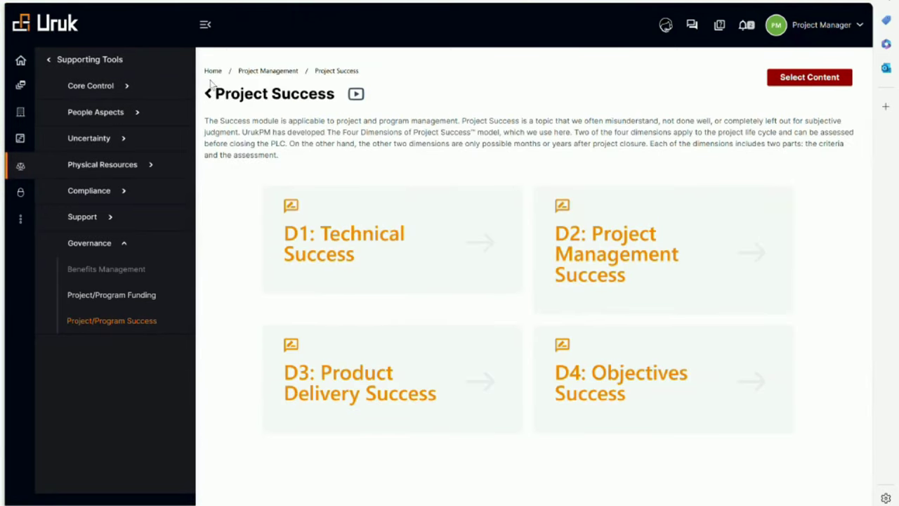
pyautogui.click(205, 26)
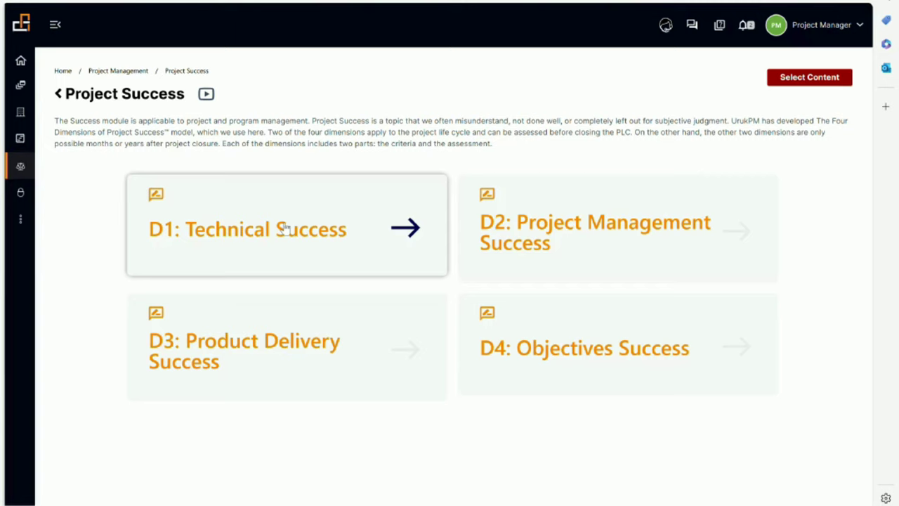
# Step: Open the D1: Technical Success card to view its assessment form
pyautogui.click(283, 227)
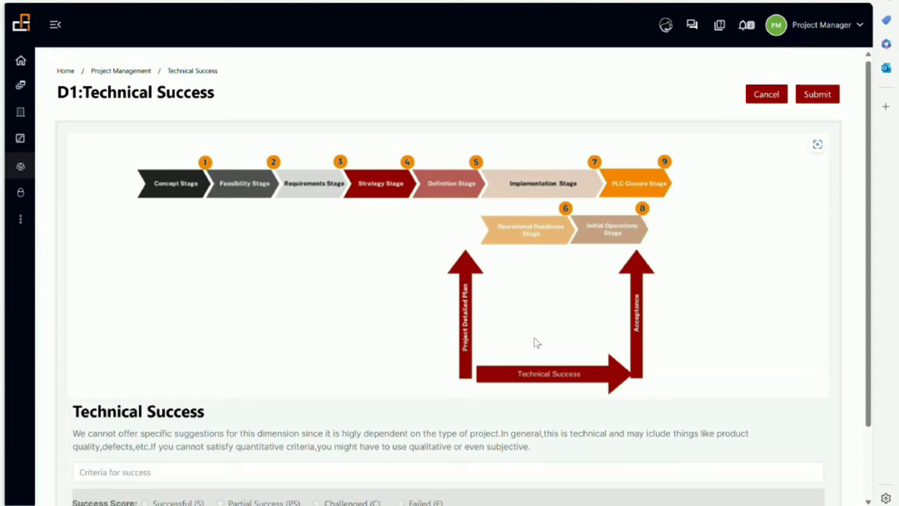
# Step: Scroll down the D1 form and place the cursor in the Criteria for success box
pyautogui.scroll(-1, 392, 334)
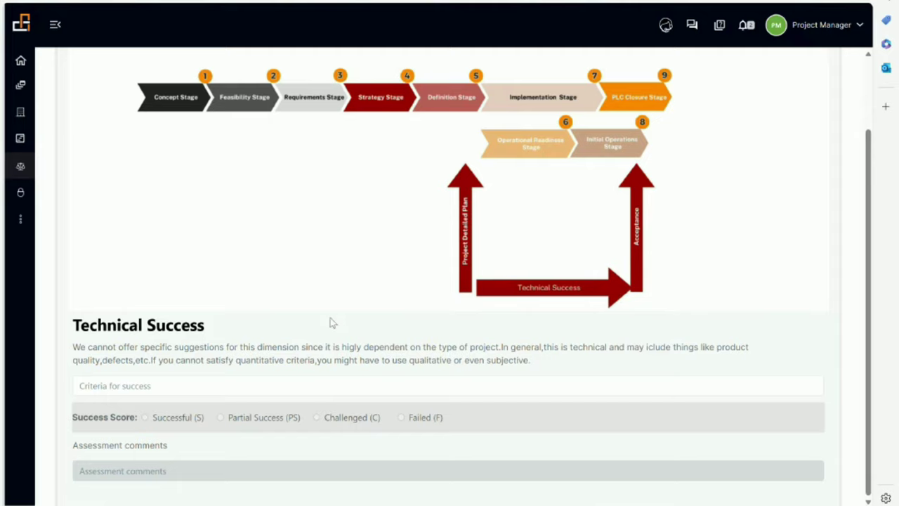
pyautogui.click(117, 389)
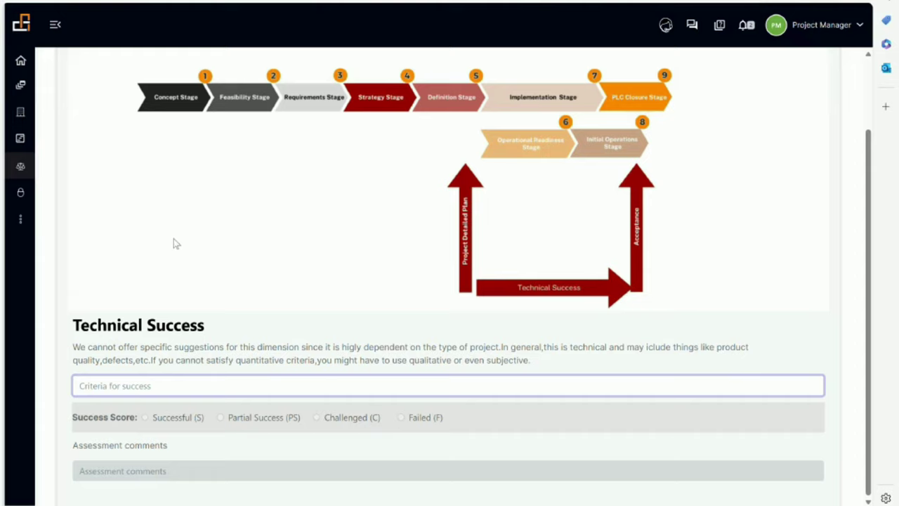
pyautogui.click(115, 386)
pyautogui.moveTo(73, 323)
pyautogui.mouseDown()
pyautogui.moveTo(98, 324)
pyautogui.moveTo(209, 385)
pyautogui.mouseUp()
pyautogui.click(96, 386)
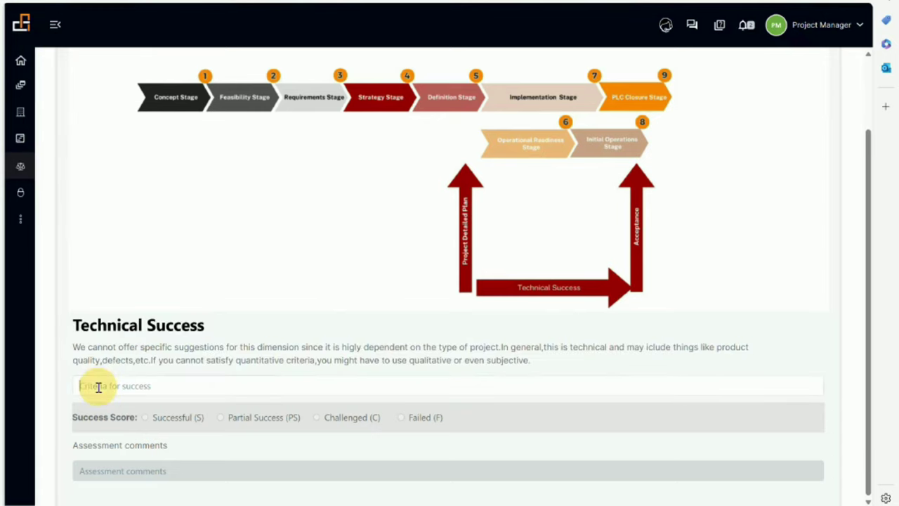
pyautogui.click(79, 390)
pyautogui.click(171, 389)
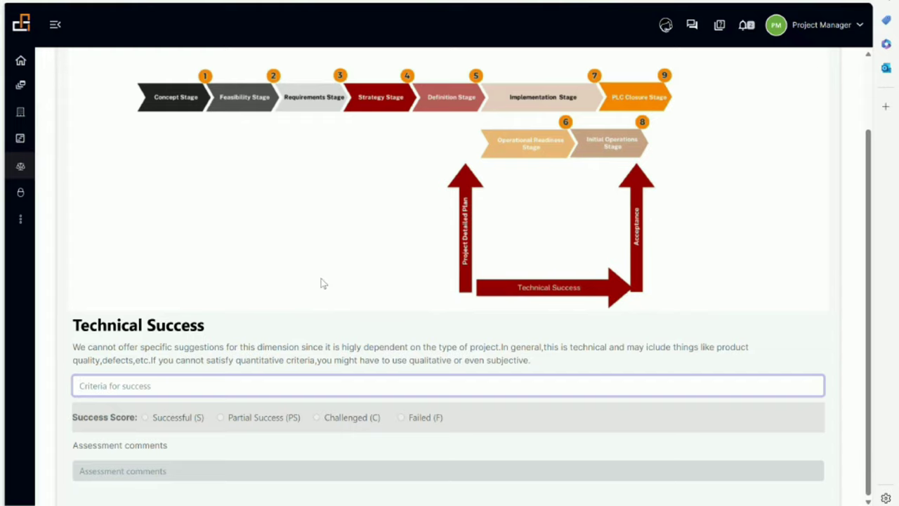
pyautogui.scroll(2, 273, 331)
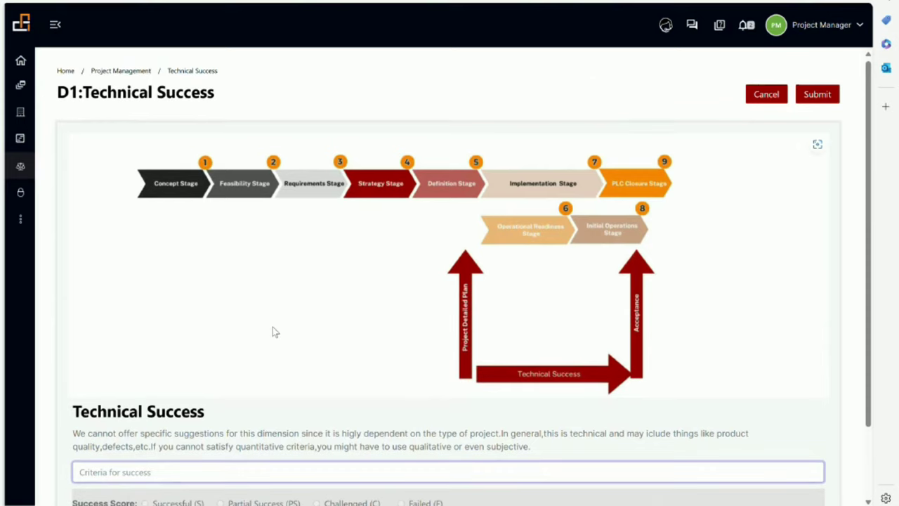
pyautogui.scroll(-2, 274, 331)
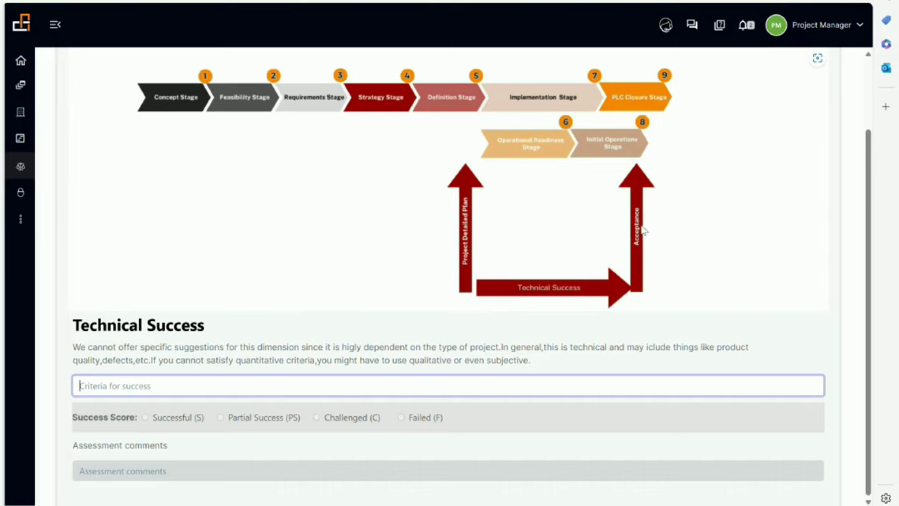
# Step: Return to the Project Success overview and open the D2: Project Management Success form
pyautogui.click(53, 28)
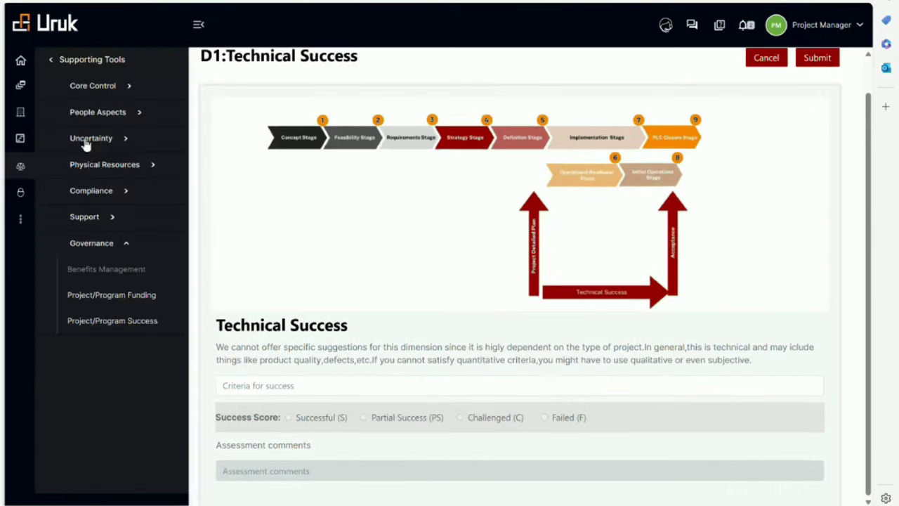
pyautogui.click(106, 320)
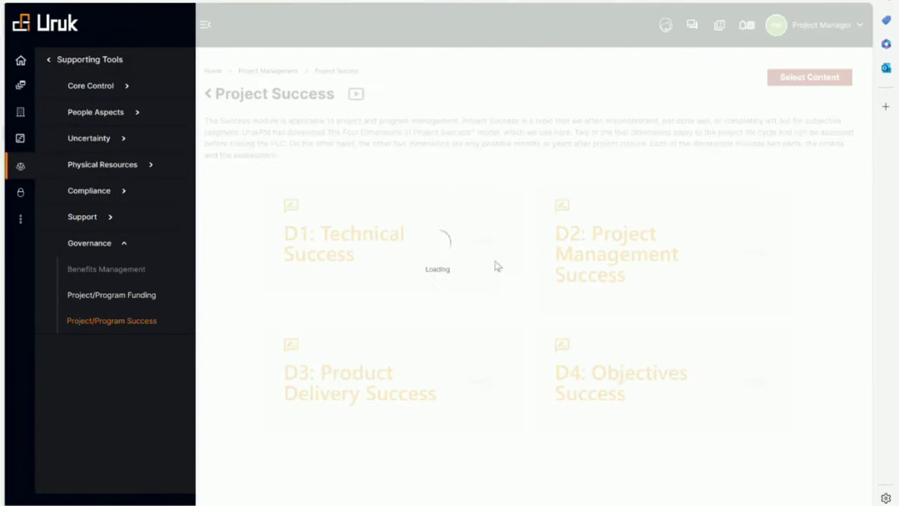
pyautogui.click(632, 269)
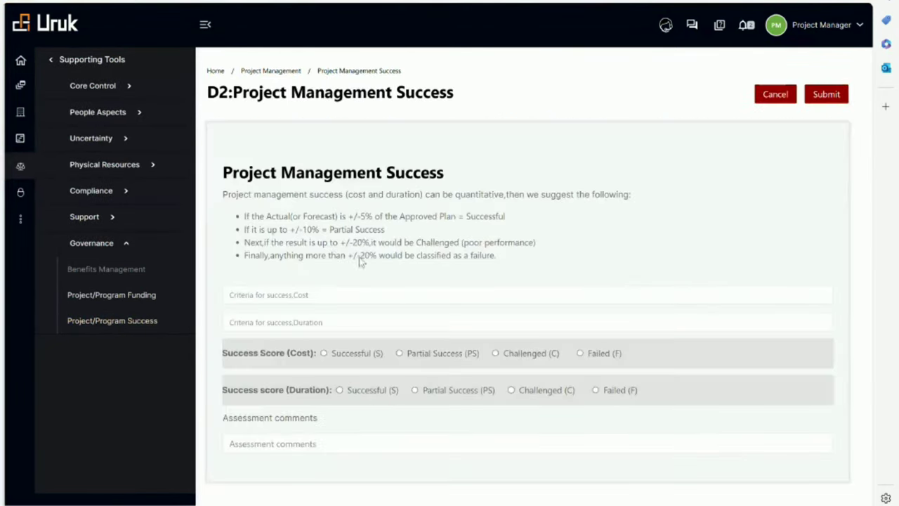
# Step: Scroll down to the cost and duration criteria, success score rows and assessment comments
pyautogui.scroll(-1, 429, 264)
pyautogui.scroll(-1, 429, 264)
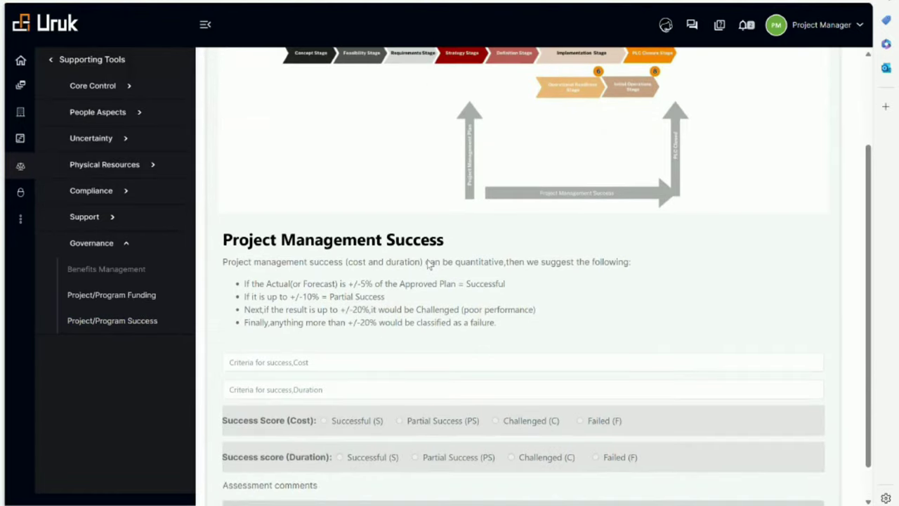
pyautogui.scroll(2, 427, 261)
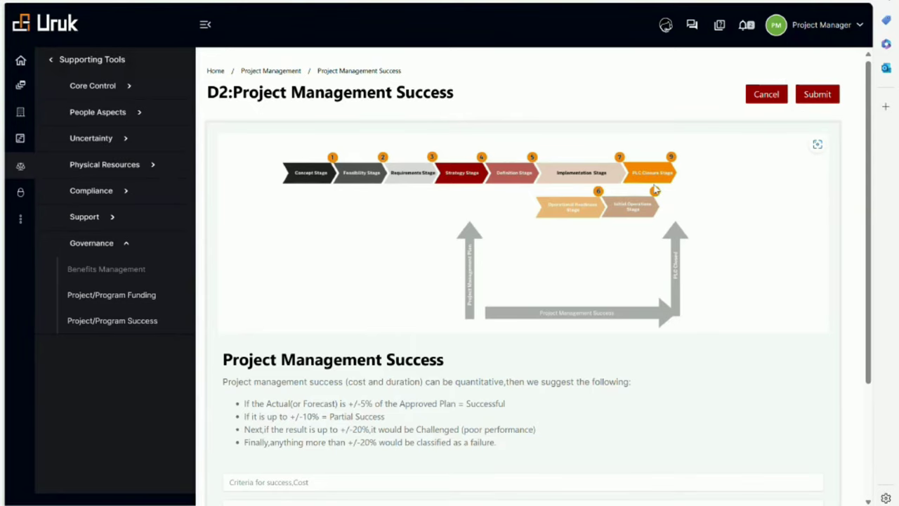
pyautogui.scroll(-2, 387, 345)
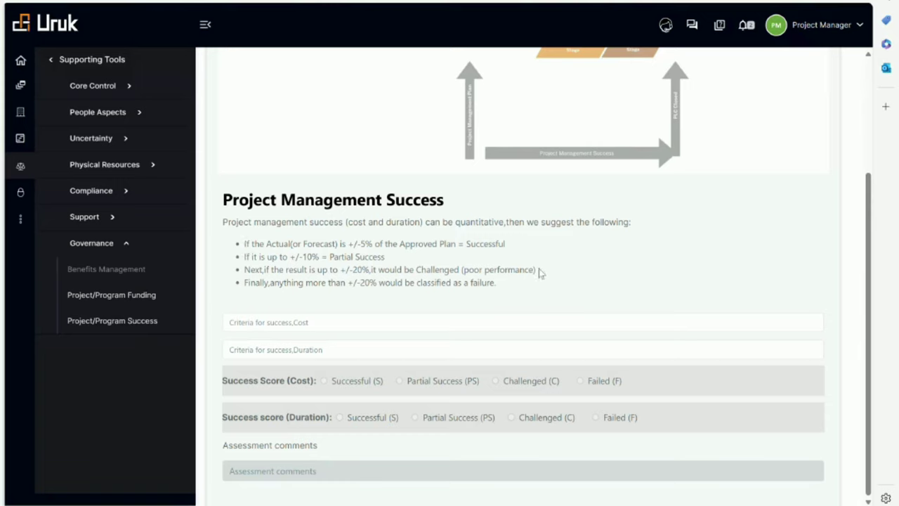
pyautogui.click(320, 321)
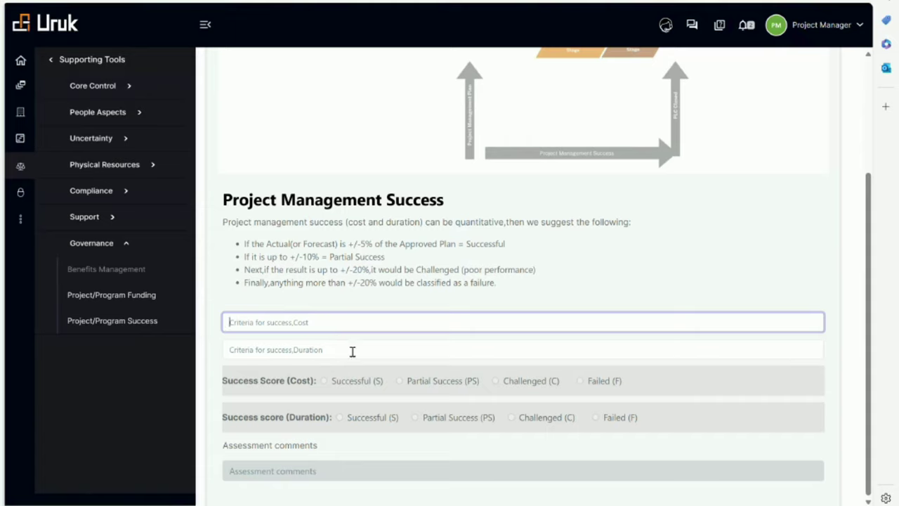
pyautogui.click(335, 350)
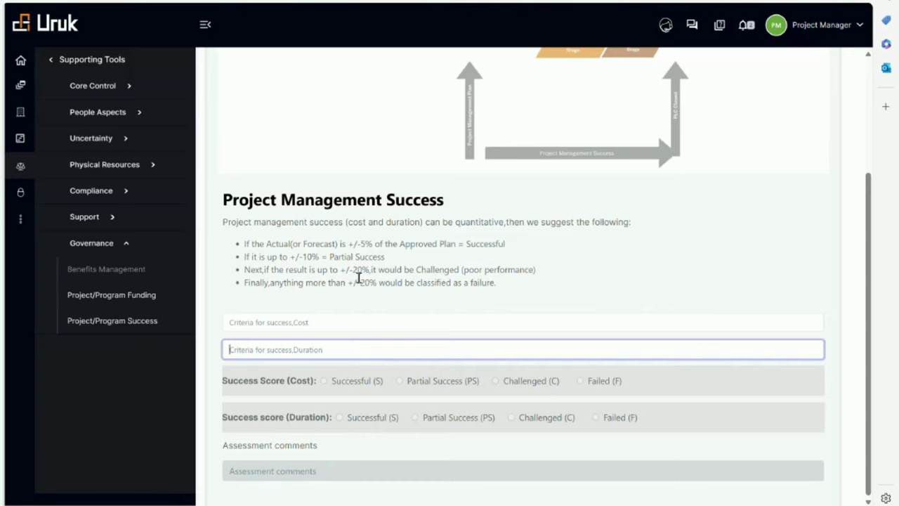
pyautogui.click(246, 254)
pyautogui.moveTo(270, 256); pyautogui.dragTo(496, 294)
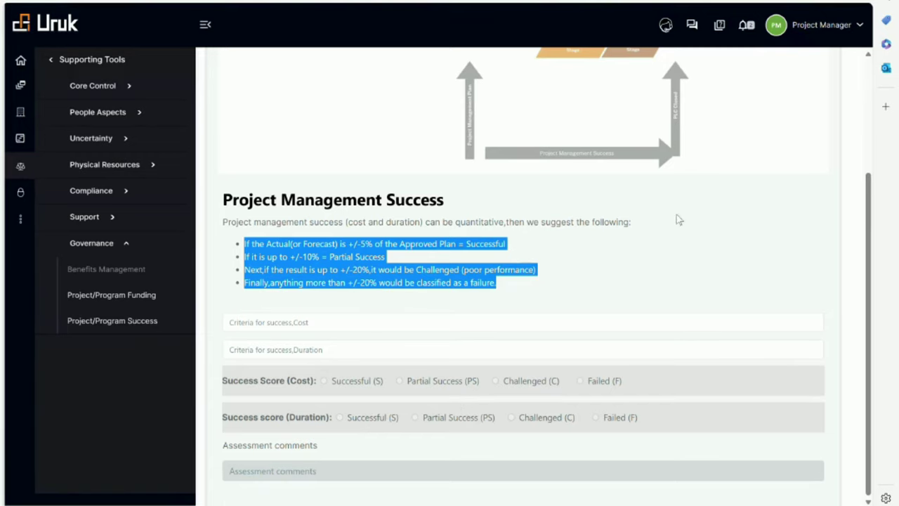
pyautogui.scroll(3, 676, 214)
pyautogui.scroll(-3, 651, 174)
# Step: Go back to the dimensions list, open D3: Product Delivery Success, and scroll through its fields
pyautogui.click(133, 329)
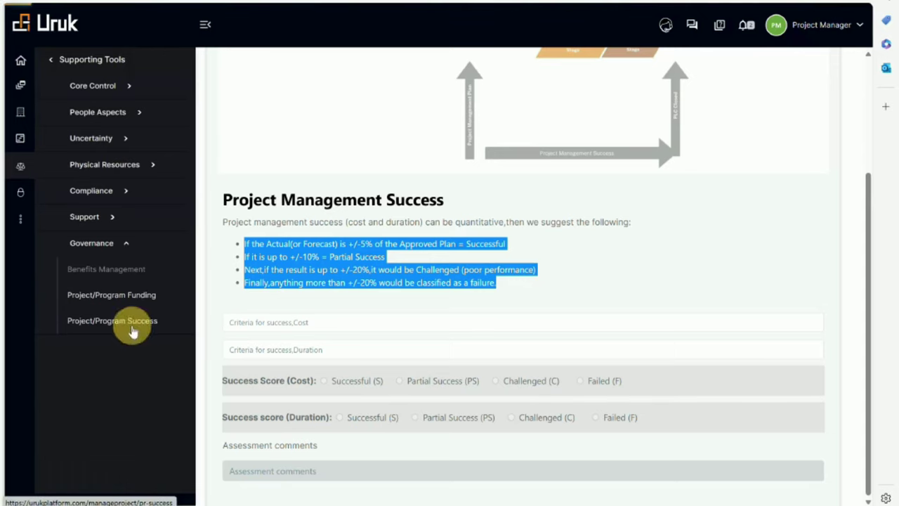
pyautogui.click(300, 379)
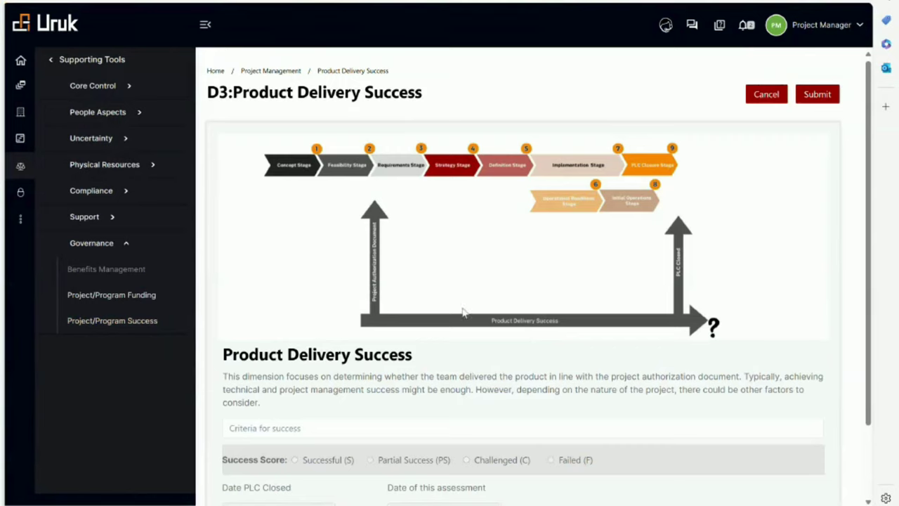
pyautogui.moveTo(262, 310)
pyautogui.scroll(-1, 704, 297)
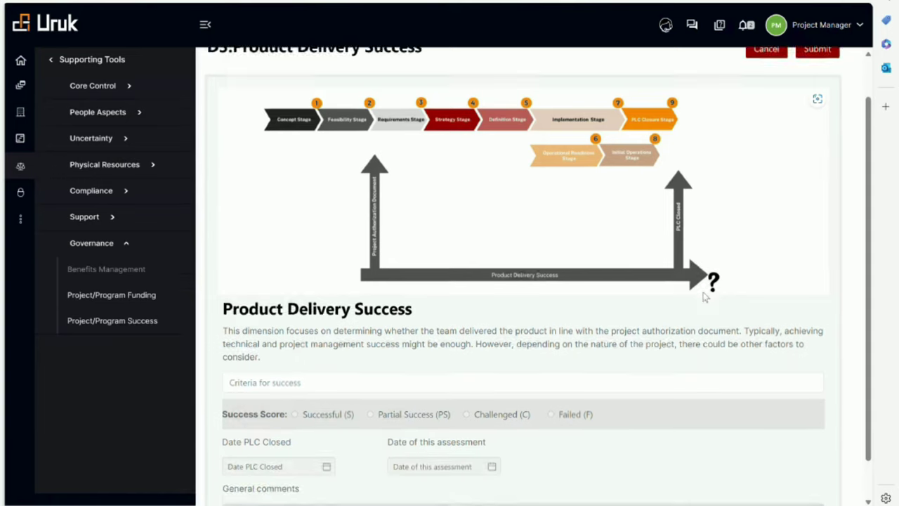
pyautogui.scroll(-1, 704, 296)
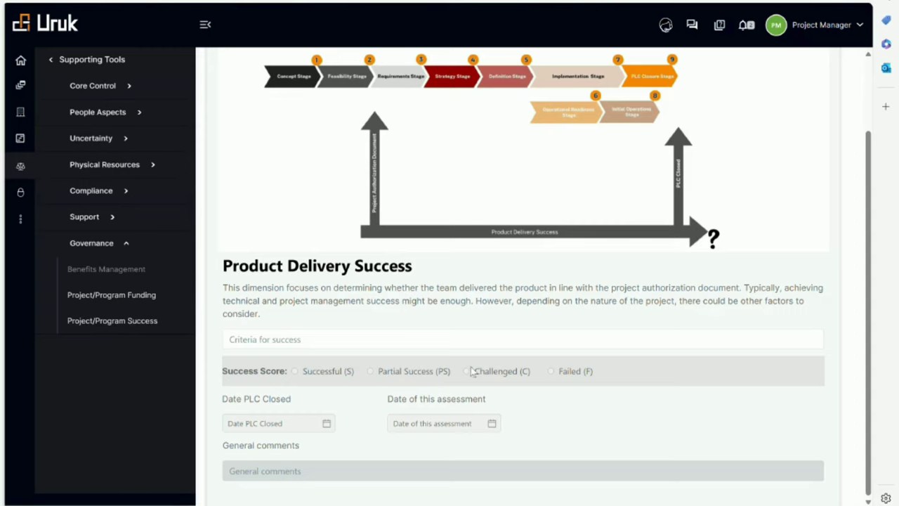
pyautogui.scroll(2, 327, 313)
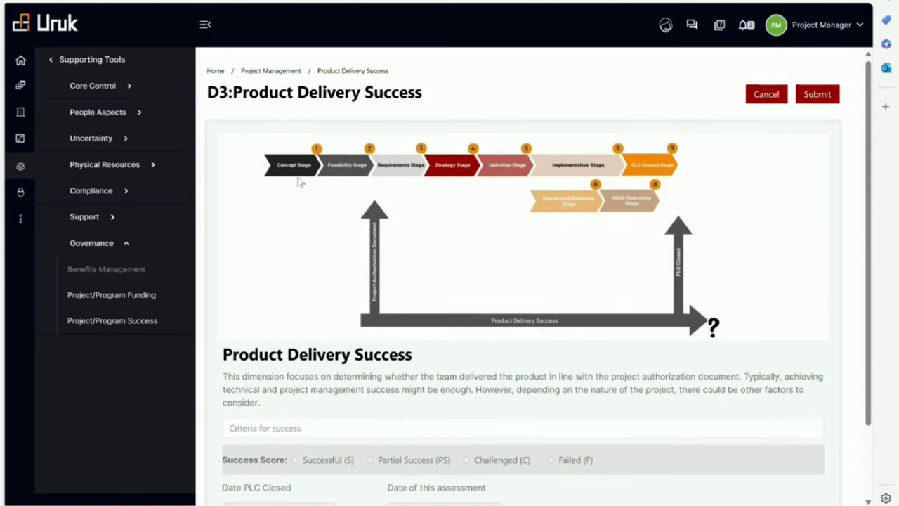
# Step: Return to the dimensions list, open D4: Objectives Success, and review its criteria, scores and dates
pyautogui.click(105, 320)
pyautogui.click(595, 379)
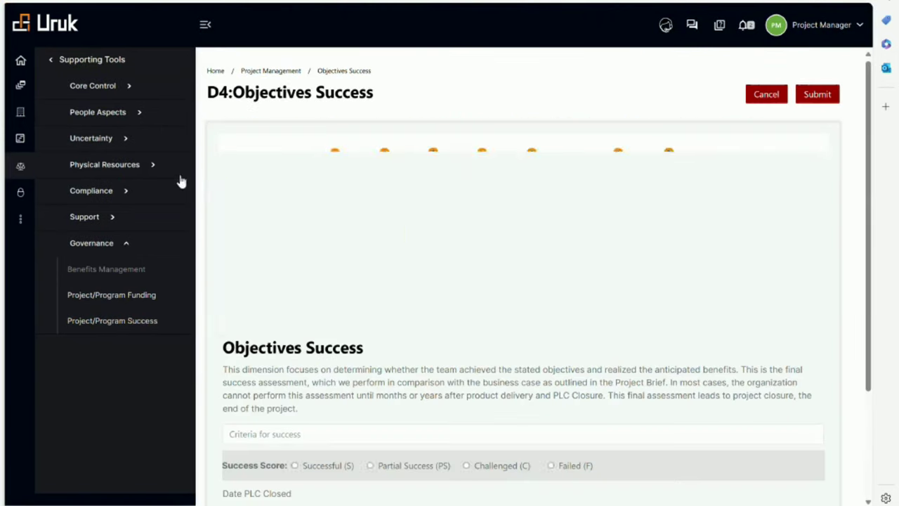
pyautogui.moveTo(497, 258)
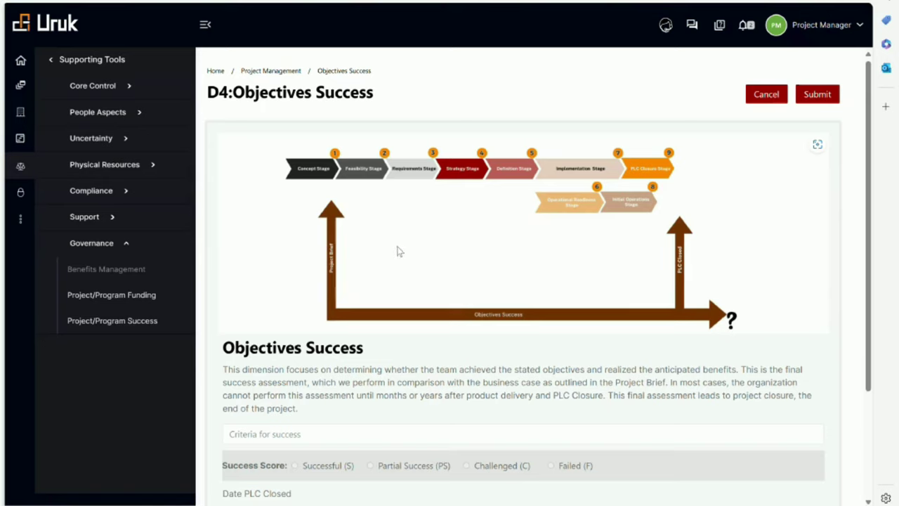
pyautogui.scroll(-2, 309, 253)
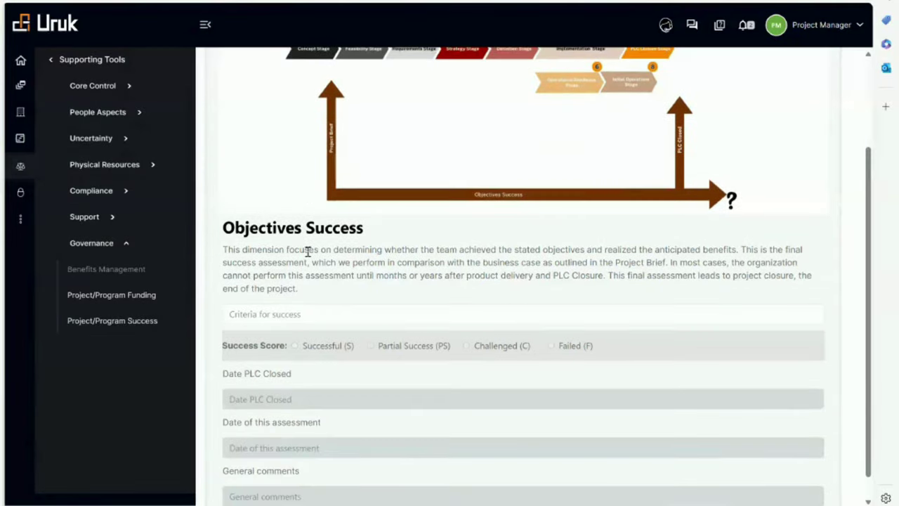
pyautogui.scroll(-1, 308, 251)
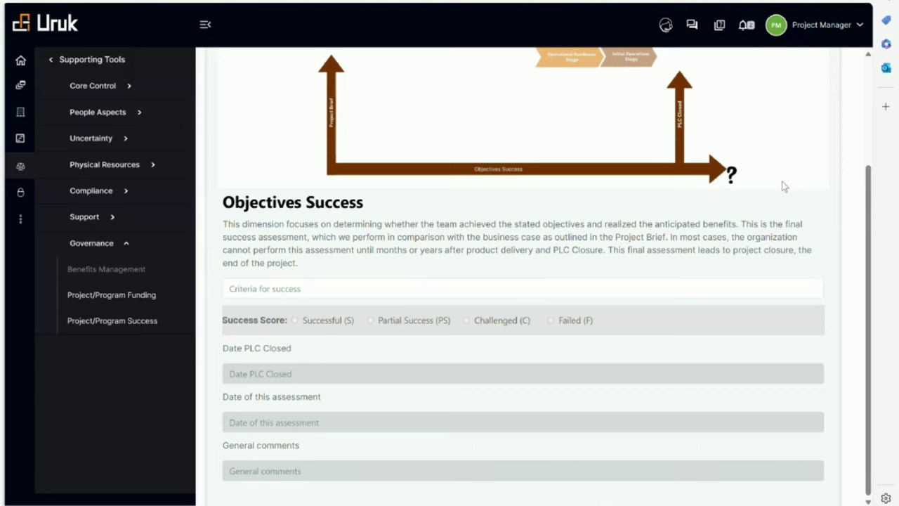
pyautogui.scroll(3, 597, 225)
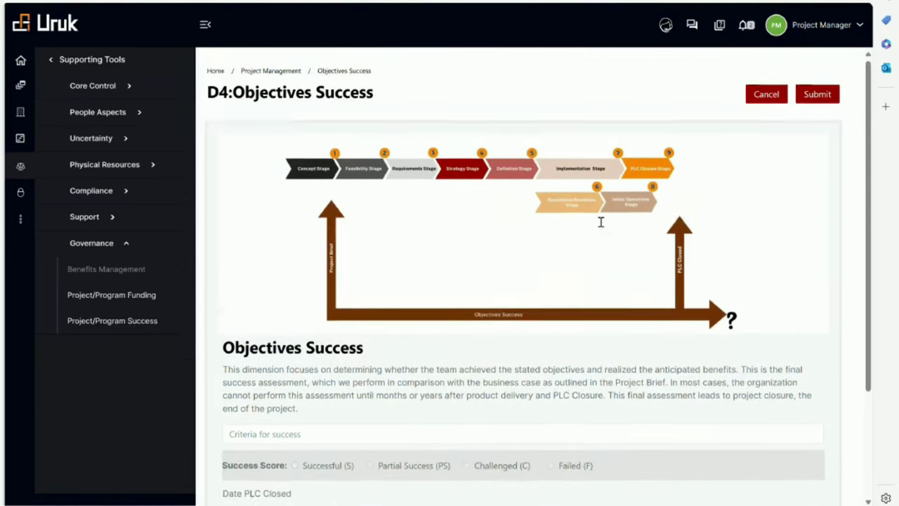